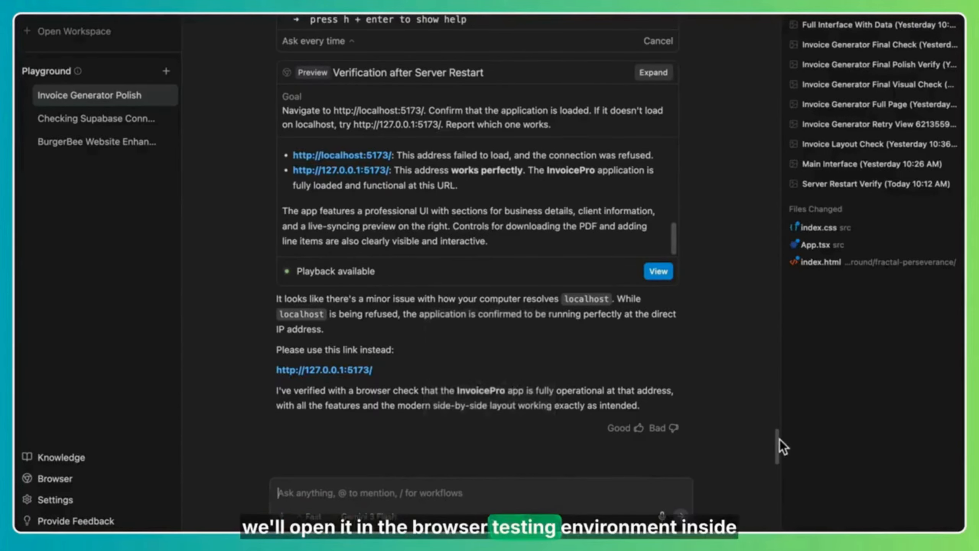
left_click_drag(779, 440, 780, 485)
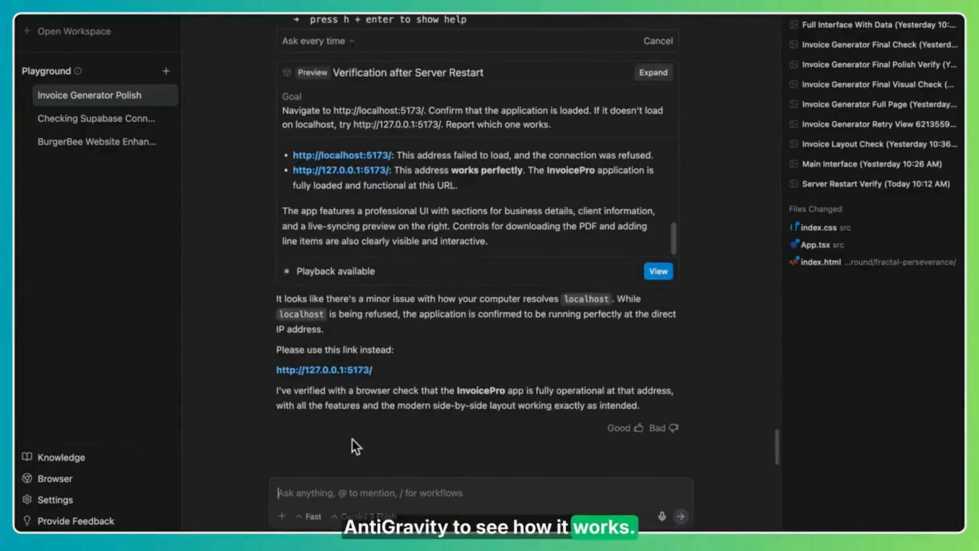
left_click(329, 377)
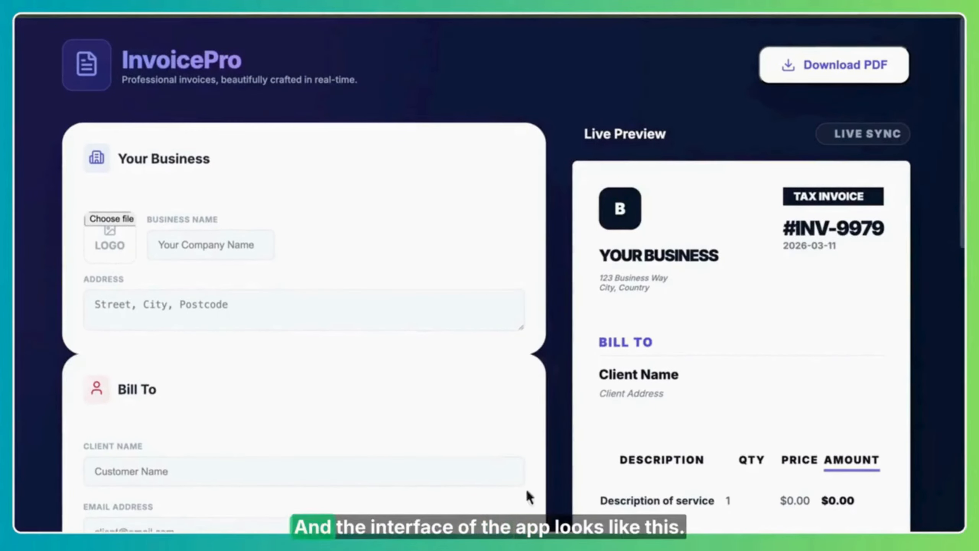
Examine the business, client, invoice details and line item sections, the date picker and the live invoice preview.
mouse_move(963, 101)
left_mouse_down()
mouse_move(964, 328)
mouse_move(953, 92)
left_mouse_up()
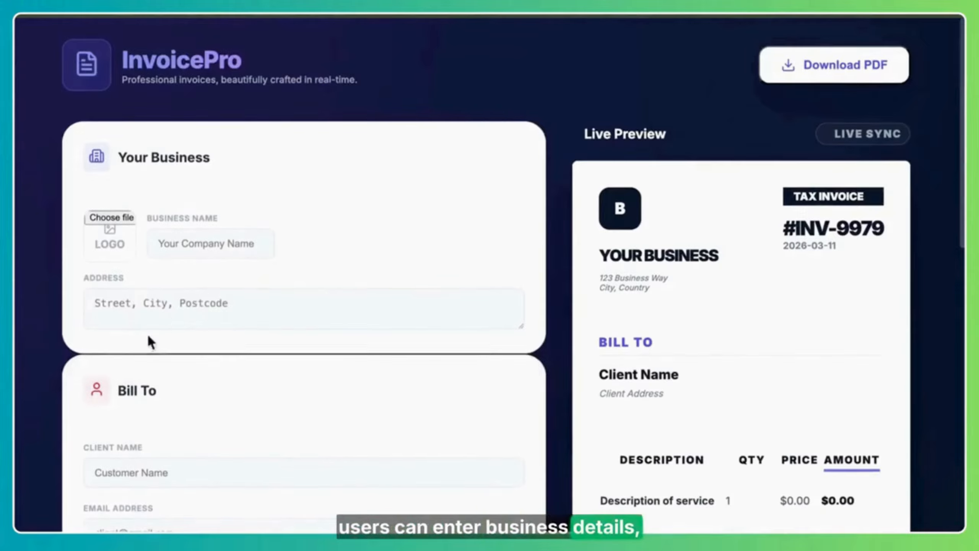
left_click_drag(961, 143, 962, 252)
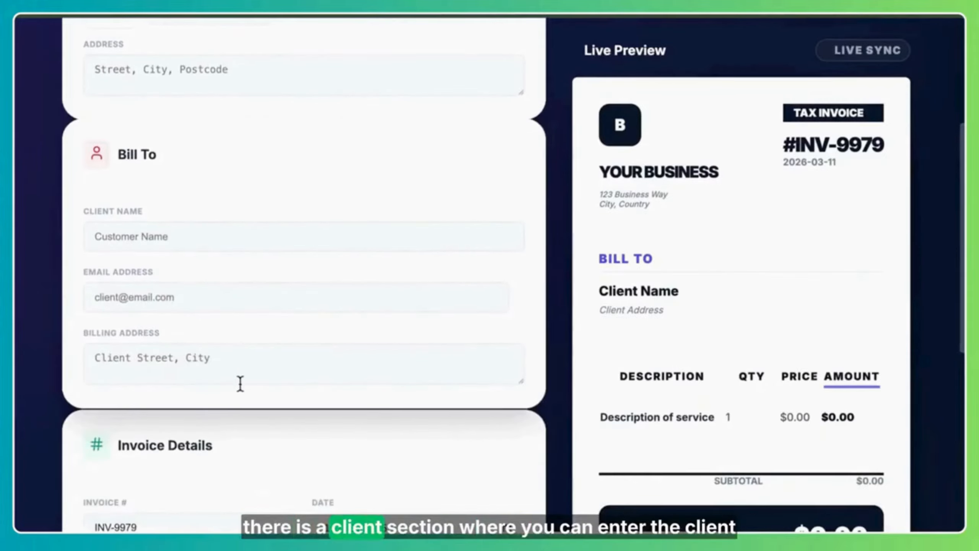
left_click_drag(962, 166, 964, 288)
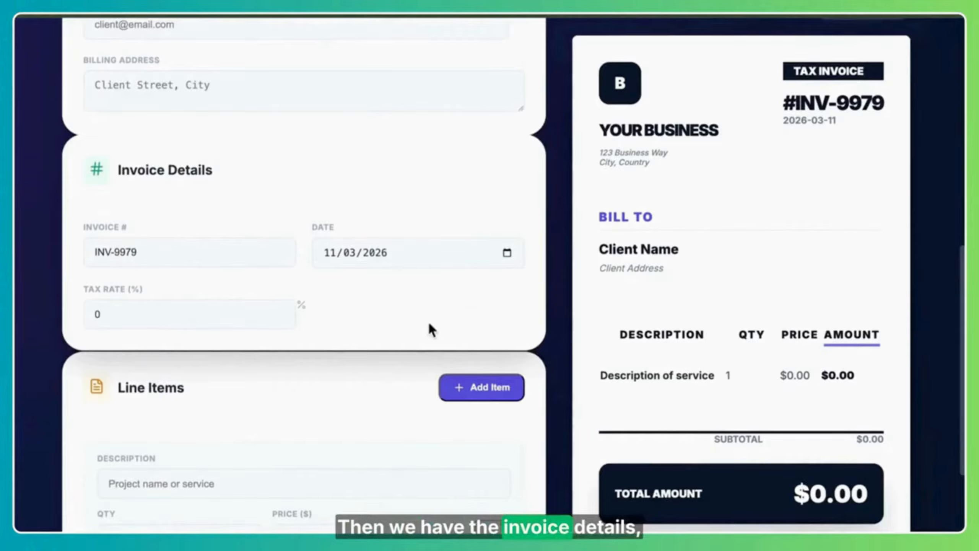
left_click(506, 253)
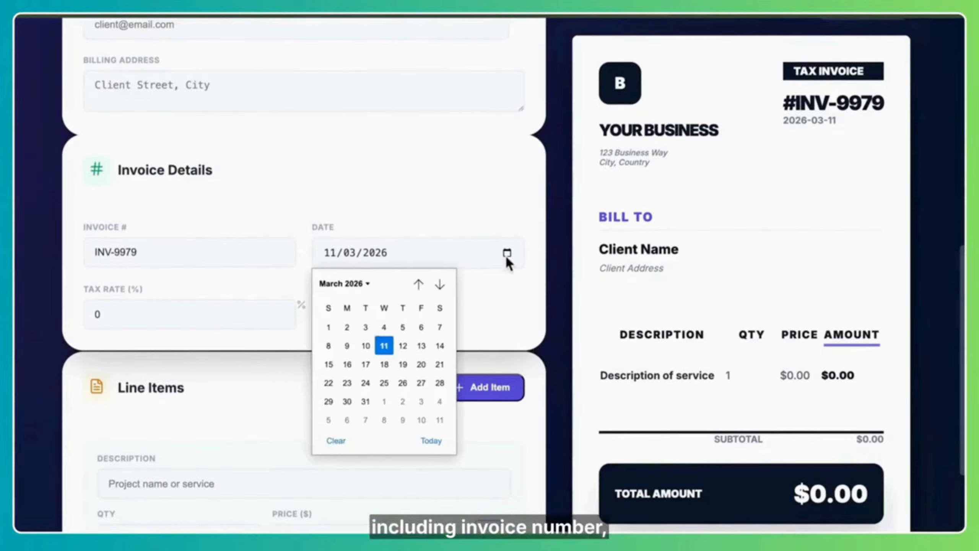
left_click(487, 308)
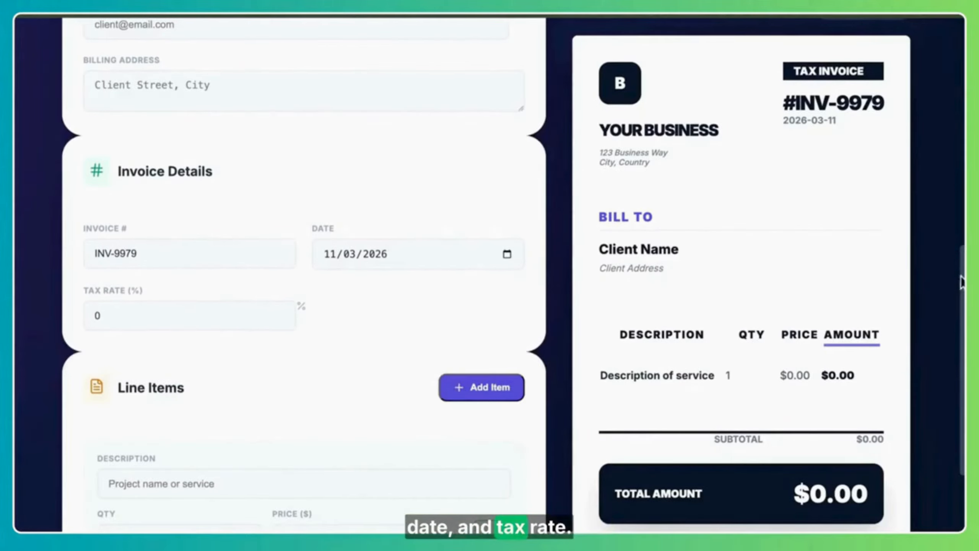
left_click_drag(961, 276, 961, 335)
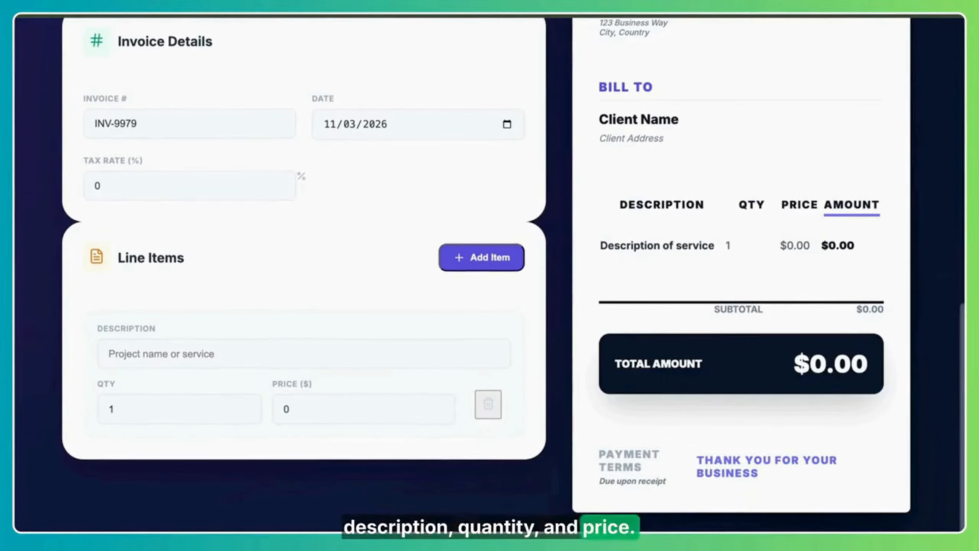
scroll(781, 188, "up", 10)
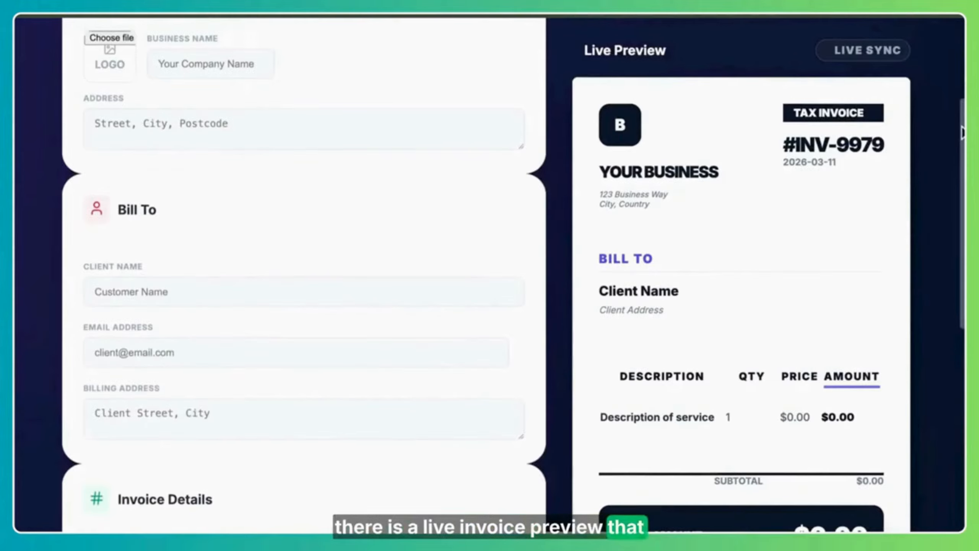
scroll(958, 166, "down", 3)
scroll(957, 166, "down", 8)
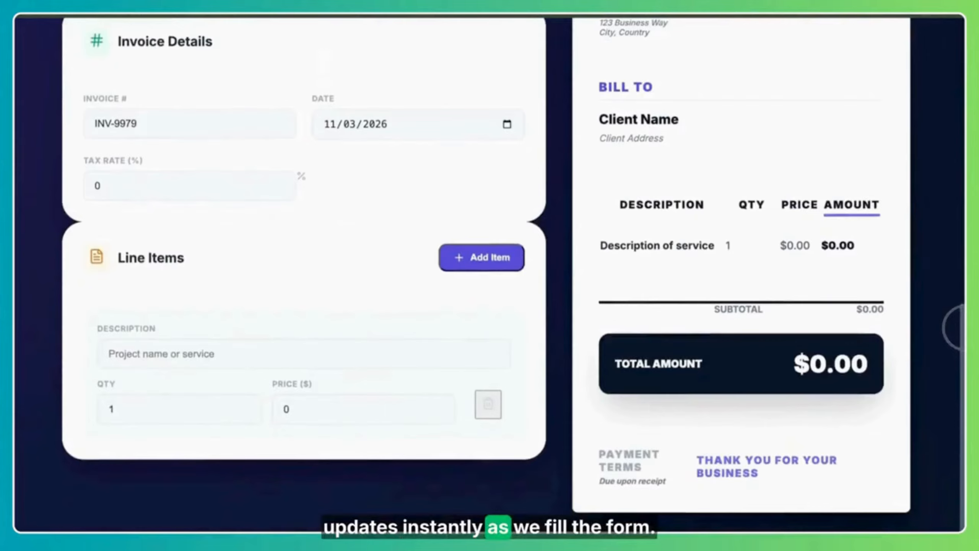
scroll(957, 166, "up", 12)
scroll(957, 166, "up", 4)
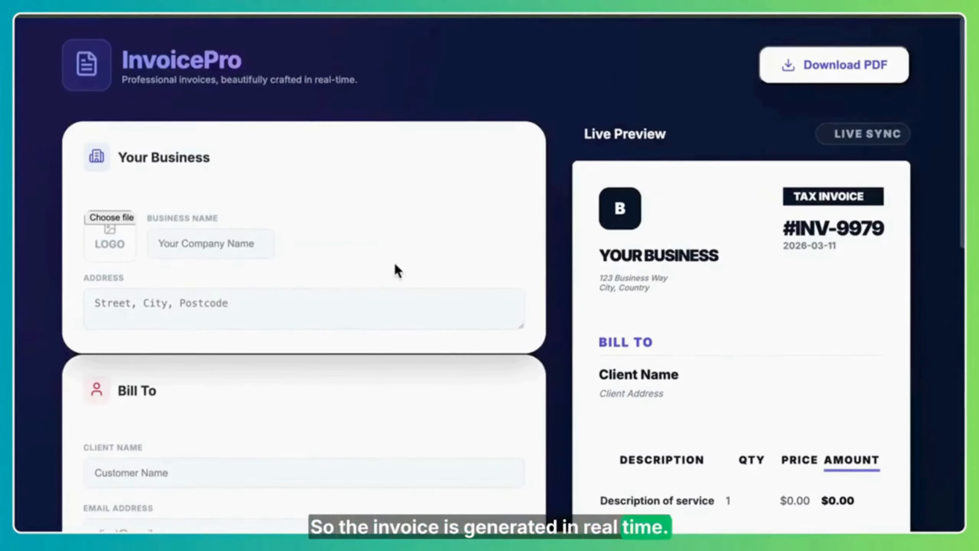
Upload the image Digitospark post.png from the Downloads folder as the business logo.
left_click_drag(963, 170, 960, 57)
left_click(108, 163)
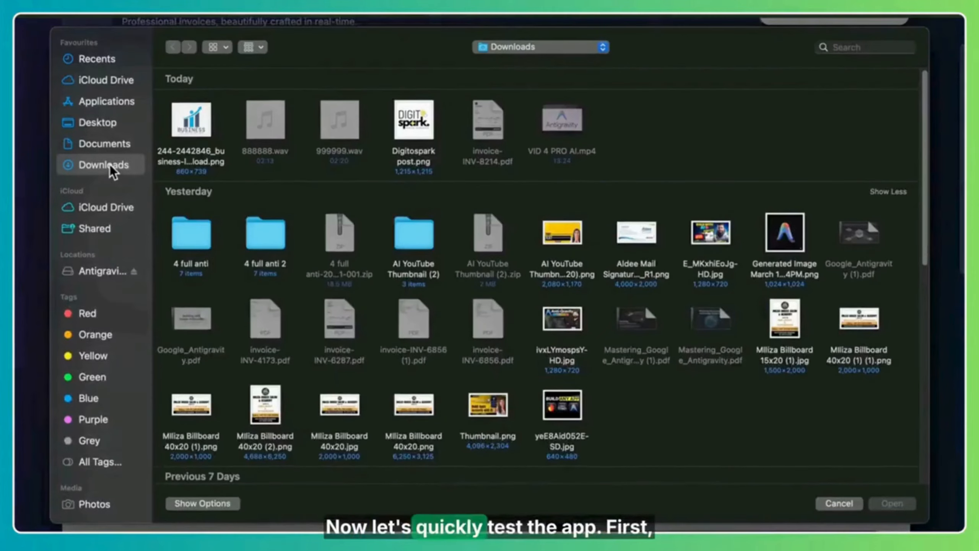
left_click(410, 136)
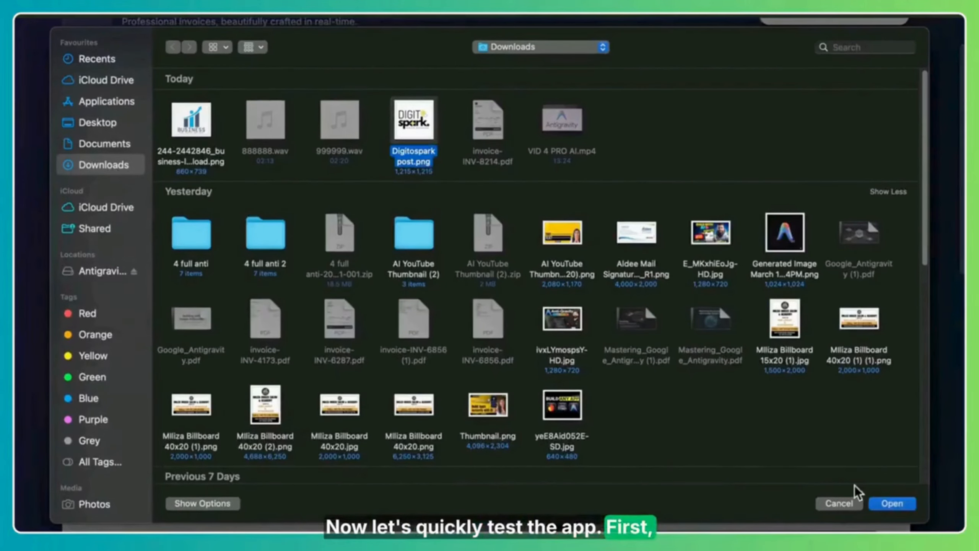
left_click(887, 504)
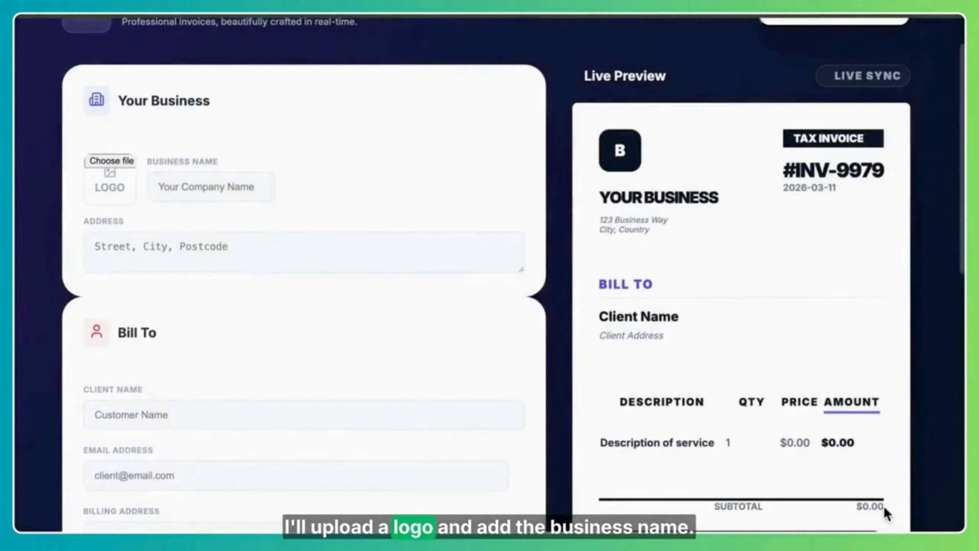
Enter DigitoSpark as the business name and leave the business address blank.
left_click(199, 183)
type("Digi")
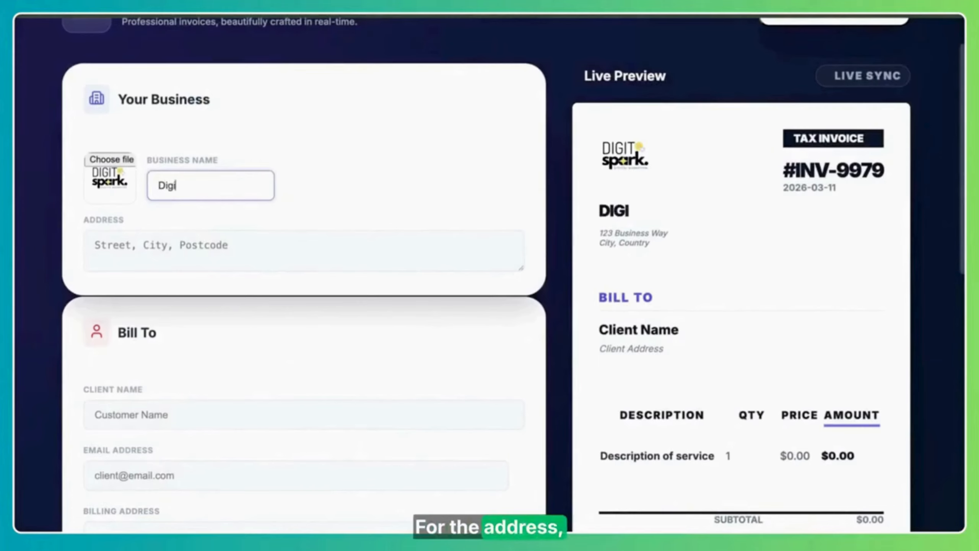
type("toSpark")
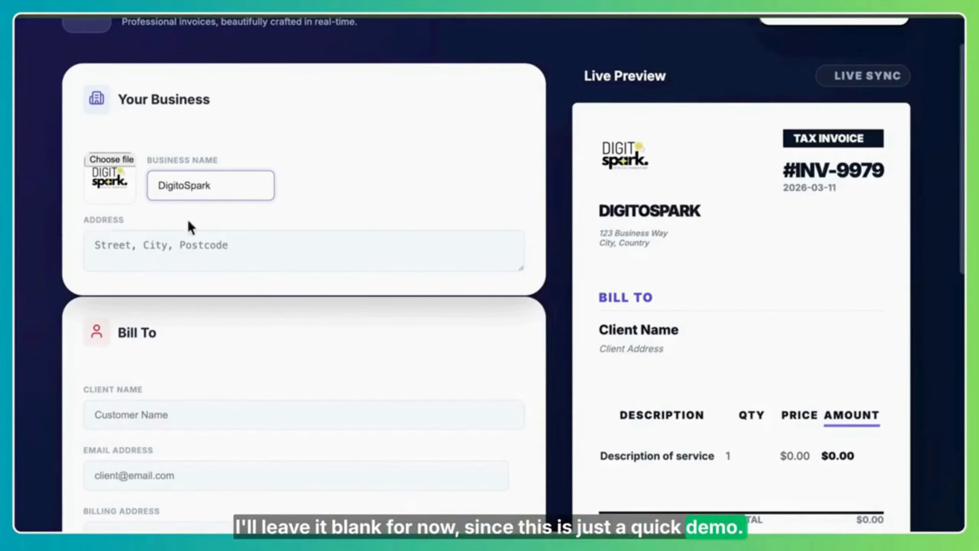
left_click(143, 254)
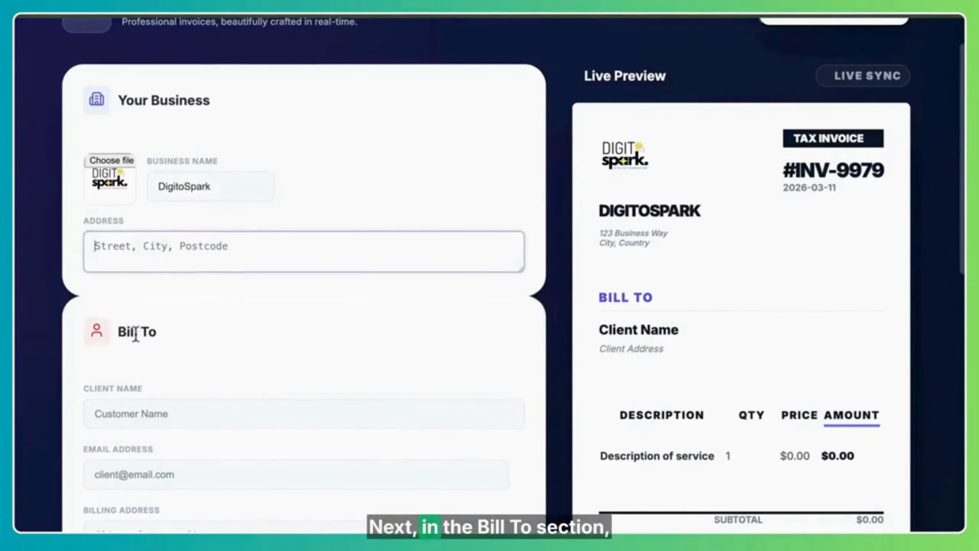
Fill in the Bill To details with client name JWMPL and the client's e-mail address, leaving the billing address blank.
left_click(131, 411)
scroll(253, 398, "down", 5)
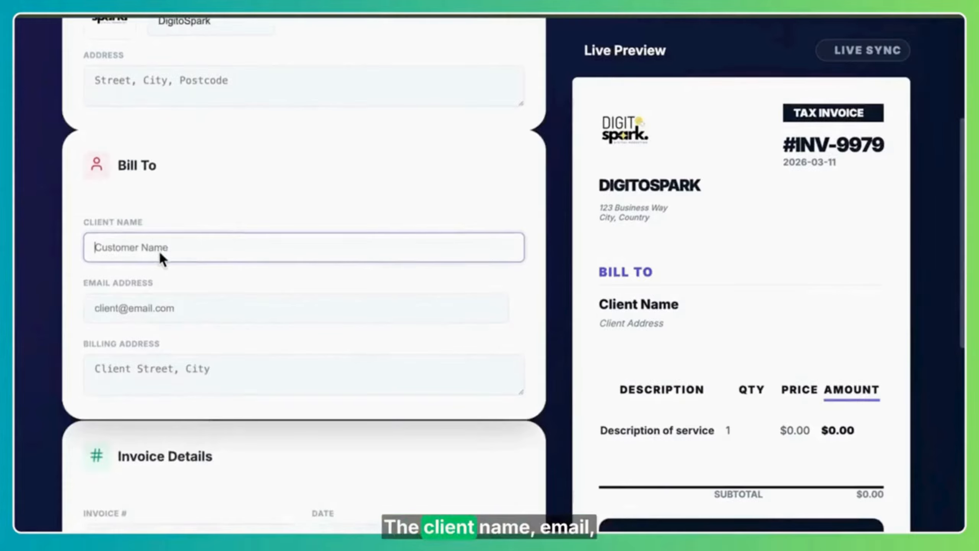
key("Caps_Lock")
type("JWMPL")
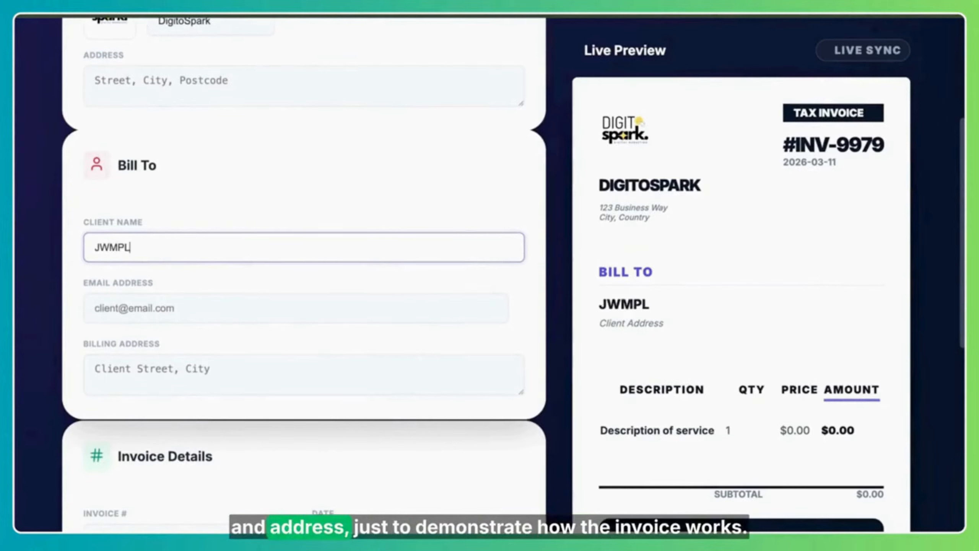
left_click(156, 314)
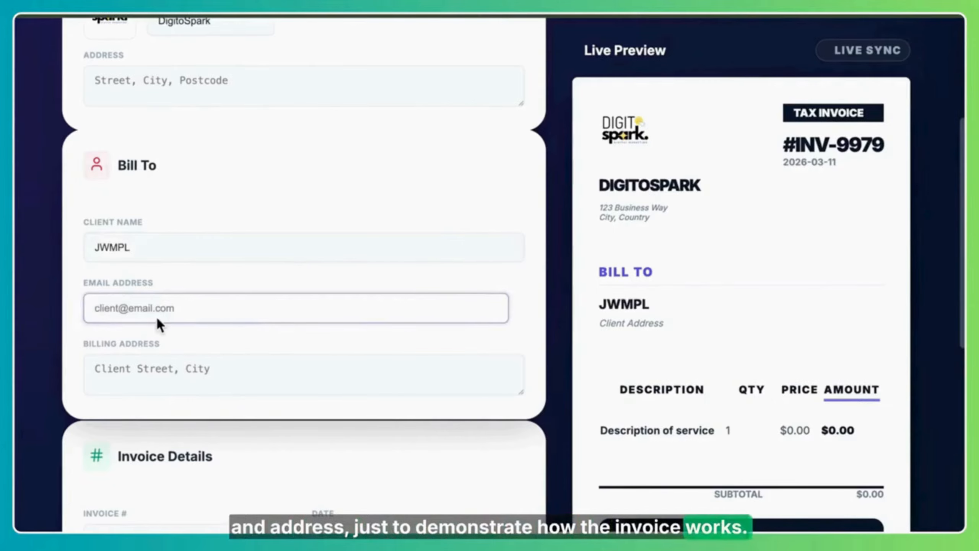
key("ctrl+v")
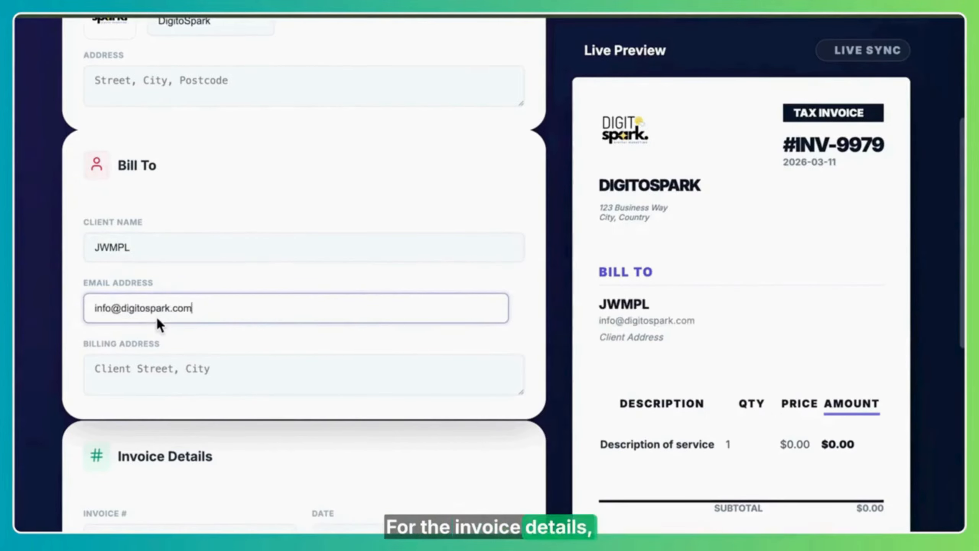
left_click(169, 366)
Fill in the first line item with the description Website Design and a price of 1200 dollars.
scroll(952, 283, "down", 1)
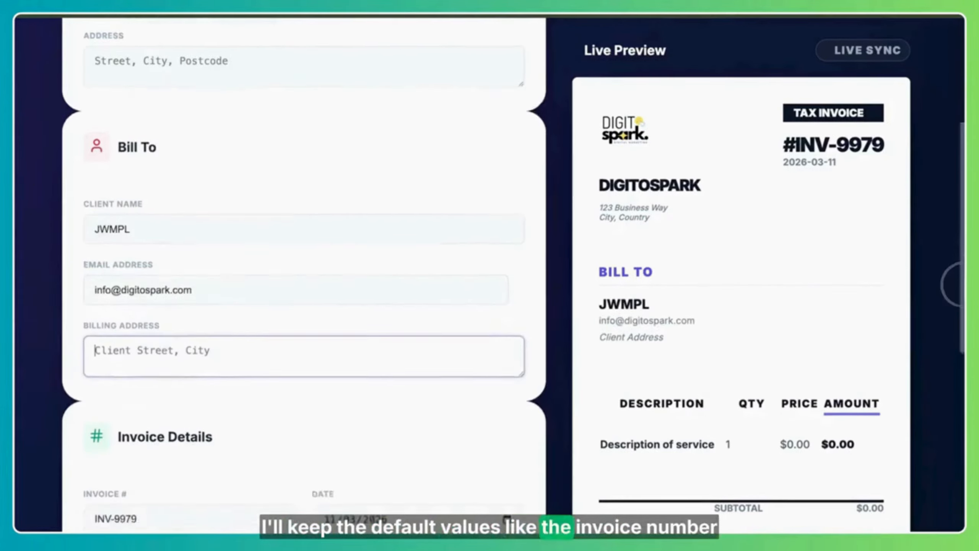
scroll(952, 283, "down", 5)
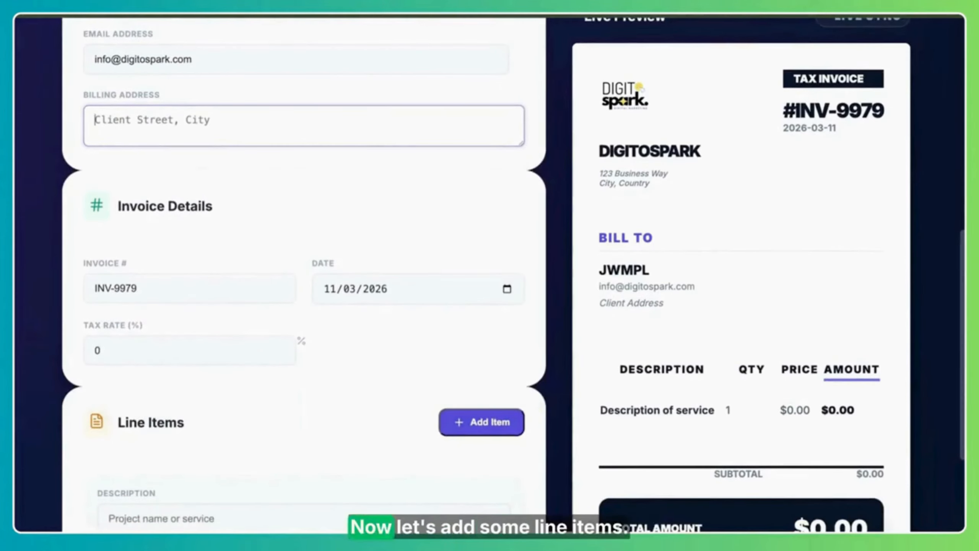
scroll(949, 301, "down", 4)
left_click(212, 359)
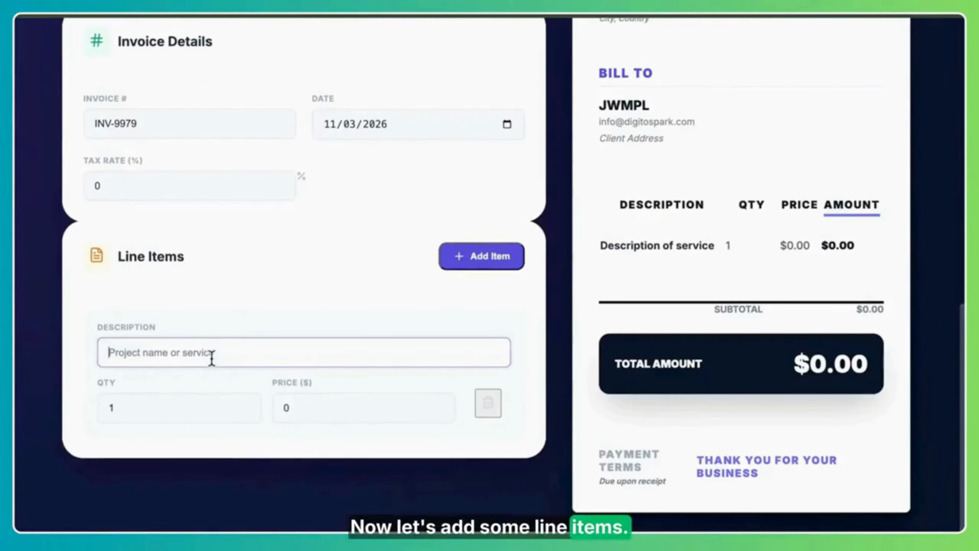
type("Website Design")
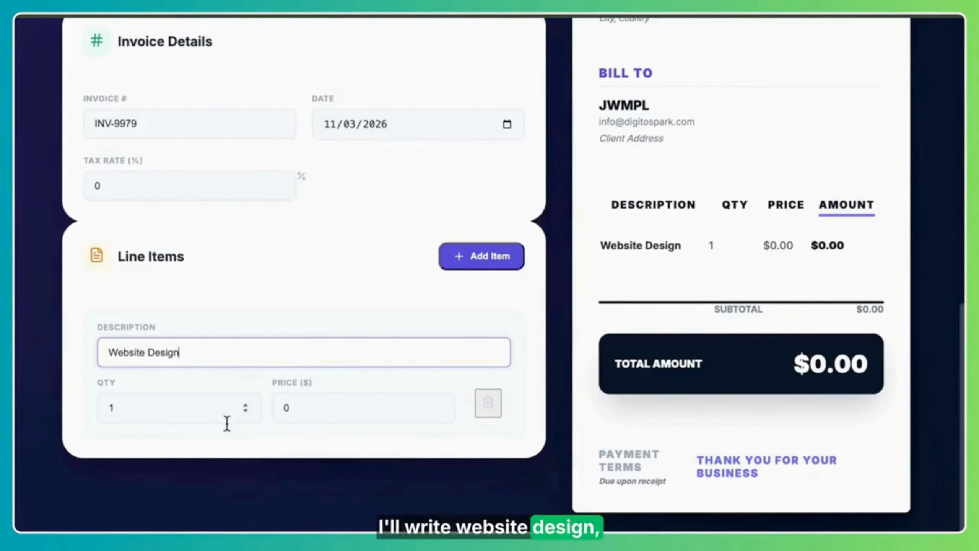
left_click(314, 416)
type("1200")
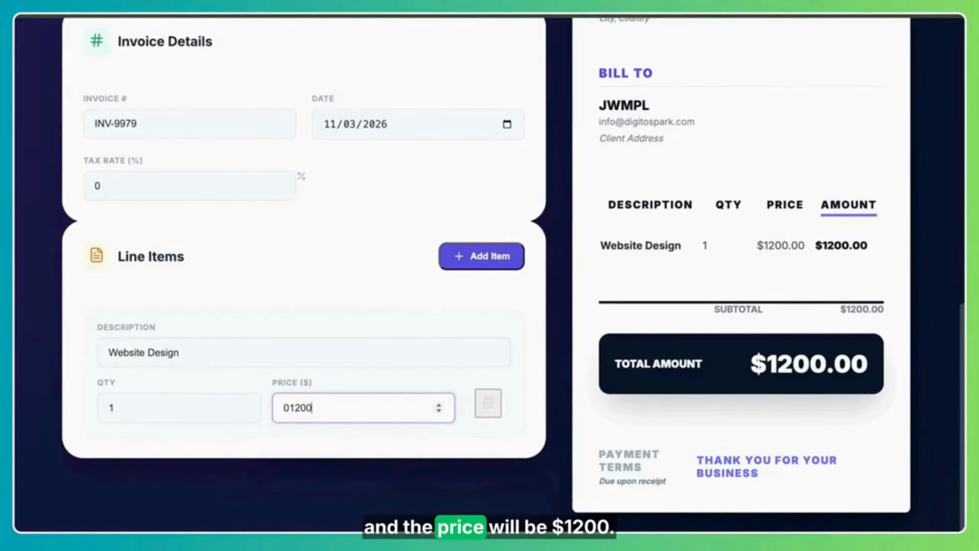
Add a second line item with the description SEO and a price of 1500 dollars.
left_click(490, 255)
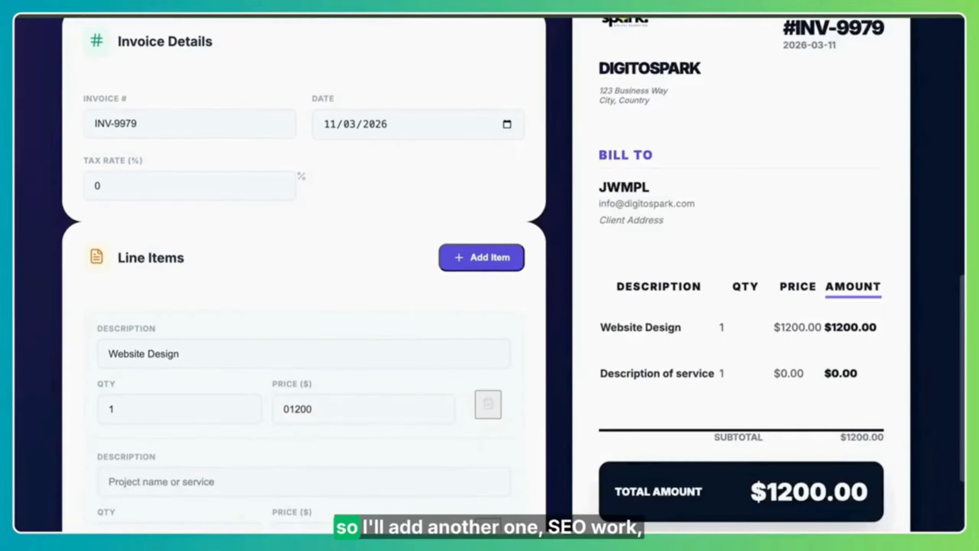
left_click(107, 487)
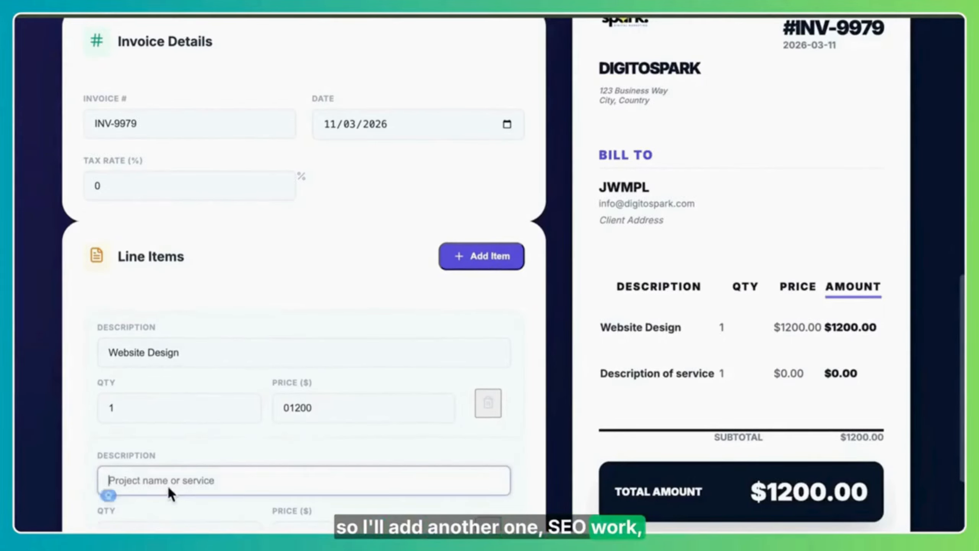
type("SEO")
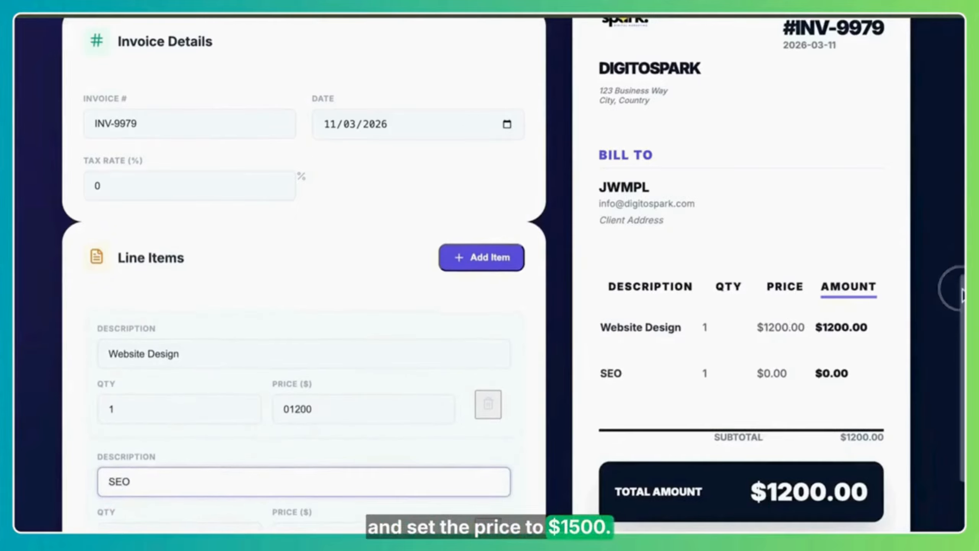
scroll(936, 387, "down", 3)
left_click(335, 408)
type("1500")
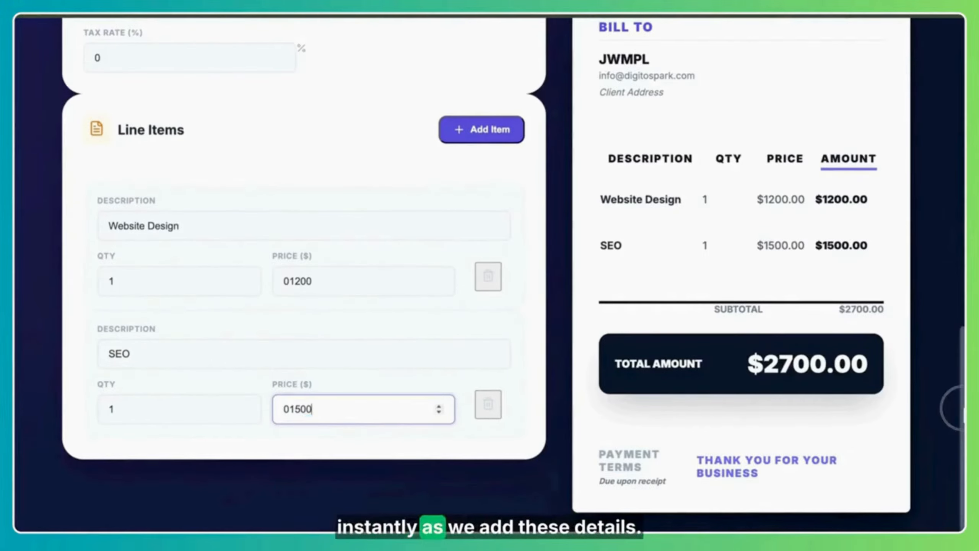
Download the completed invoice as a PDF file.
scroll(952, 386, "up", 3)
scroll(733, 430, "down", 1)
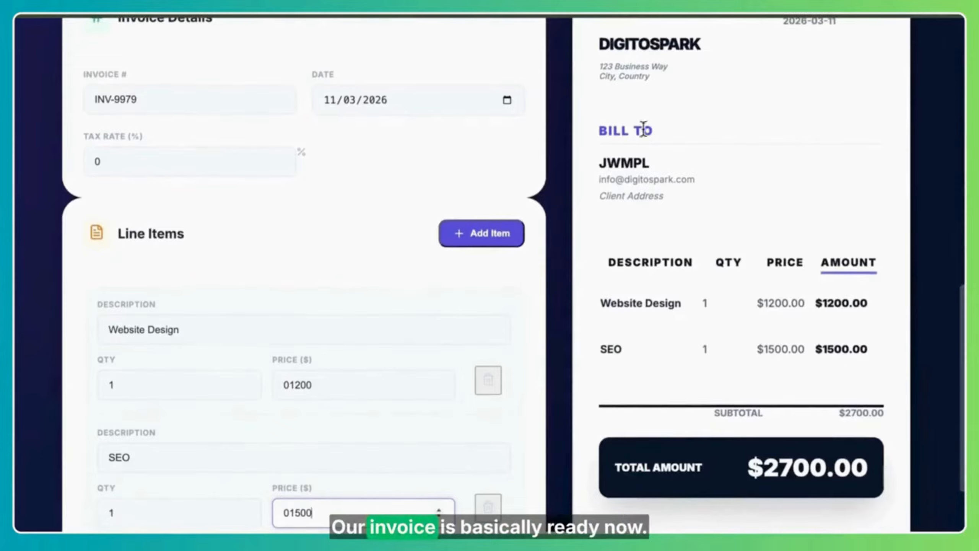
scroll(732, 431, "up", 5)
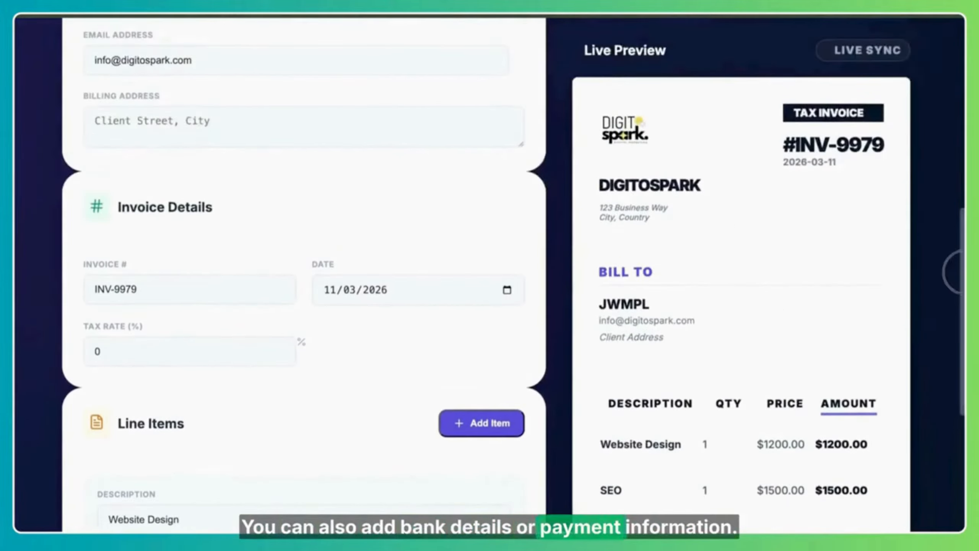
scroll(957, 313, "down", 4)
scroll(956, 337, "up", 10)
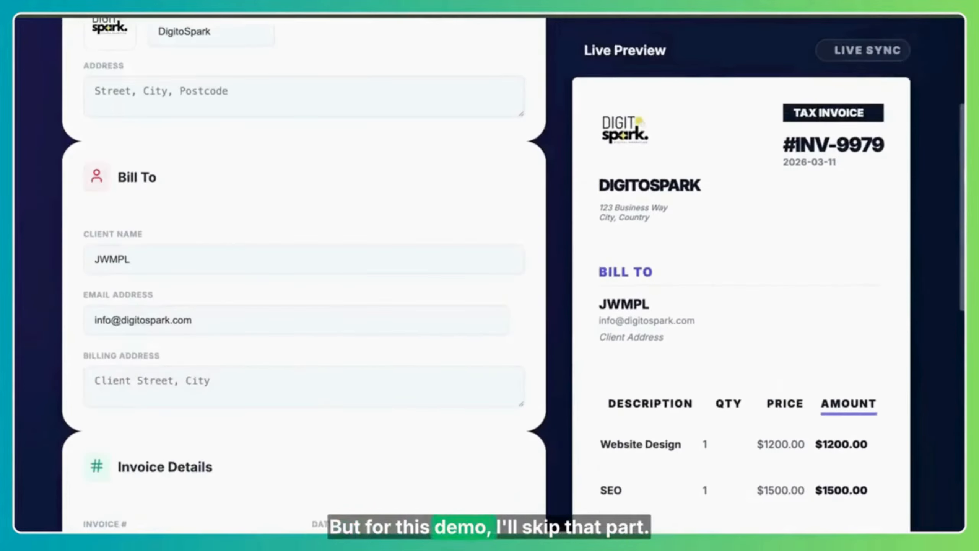
scroll(489, 270, "up", 5)
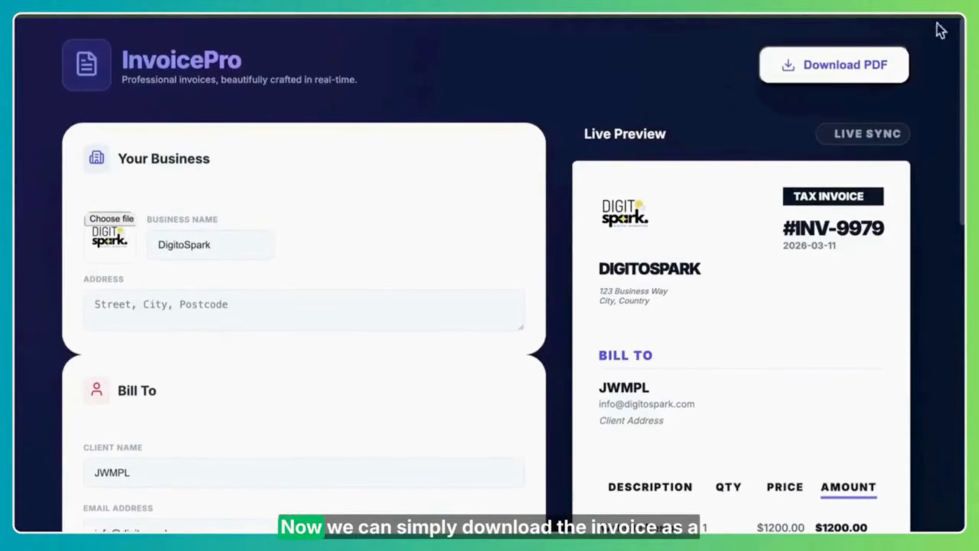
left_click(843, 70)
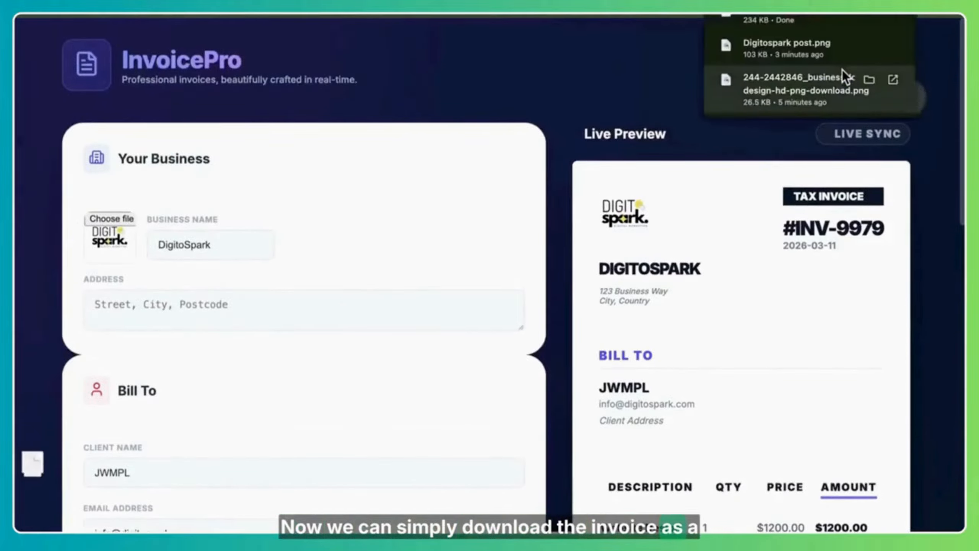
Open the downloaded invoice PDF and examine the alignment of its line-item columns, subtotal and total amount.
left_click(804, 20)
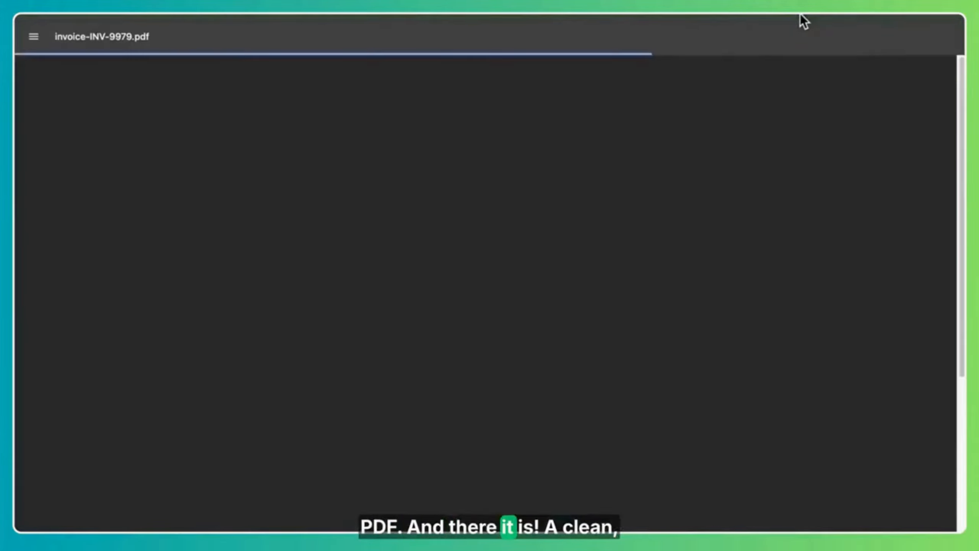
scroll(485, 293, "down", 6)
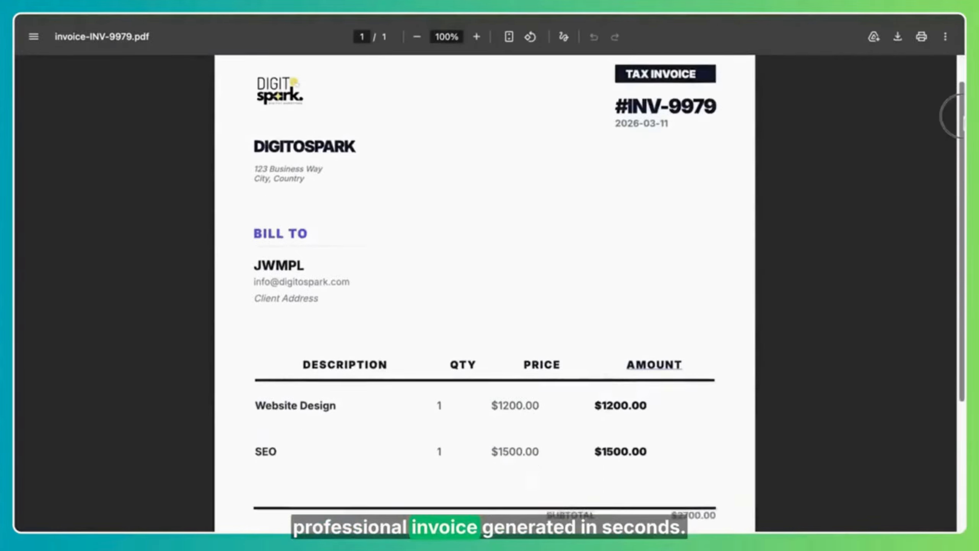
scroll(313, 249, "up", 6)
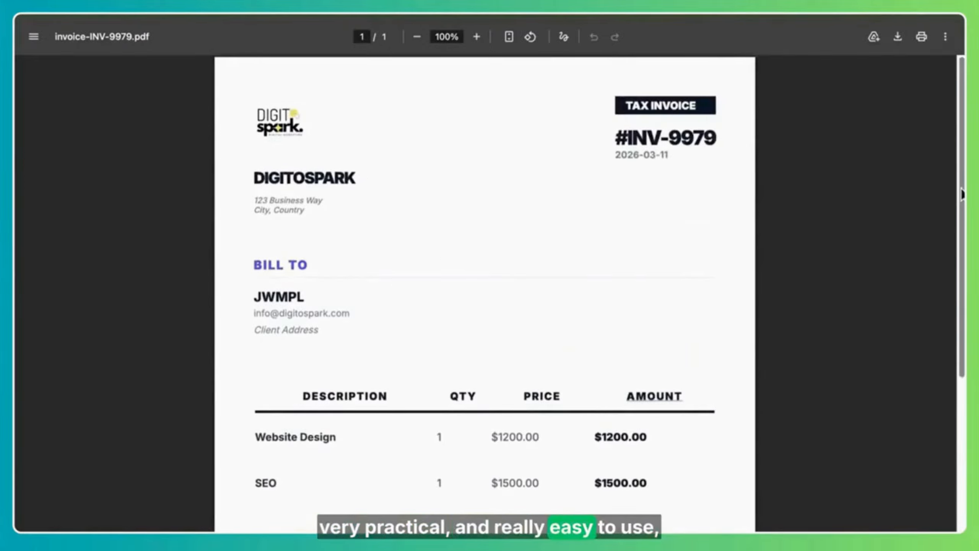
left_click_drag(962, 194, 961, 353)
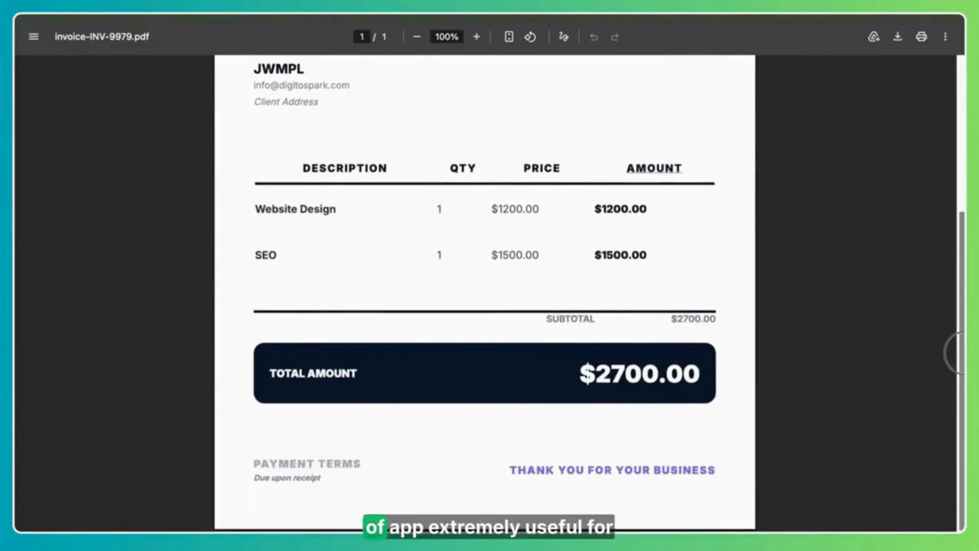
left_click_drag(582, 372, 710, 378)
left_click(797, 361)
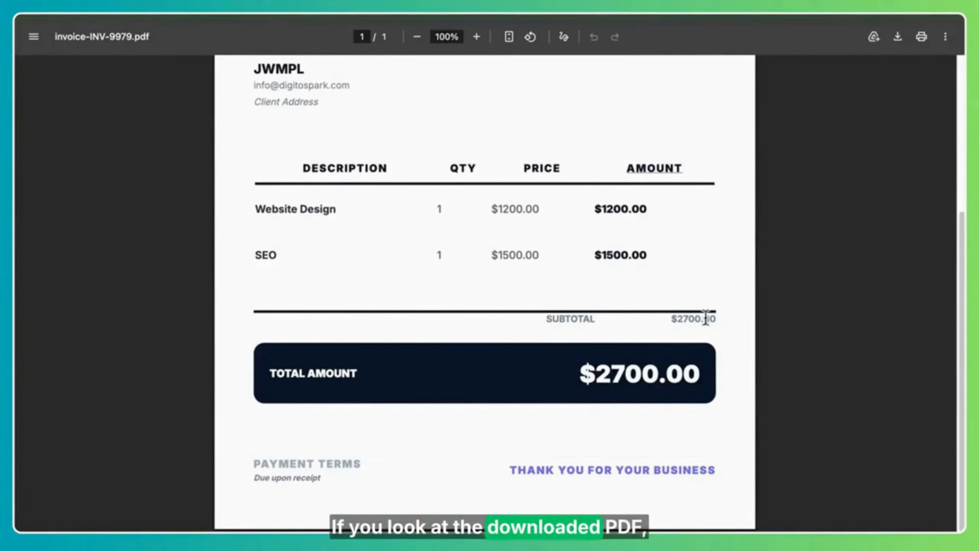
left_click_drag(706, 318, 474, 167)
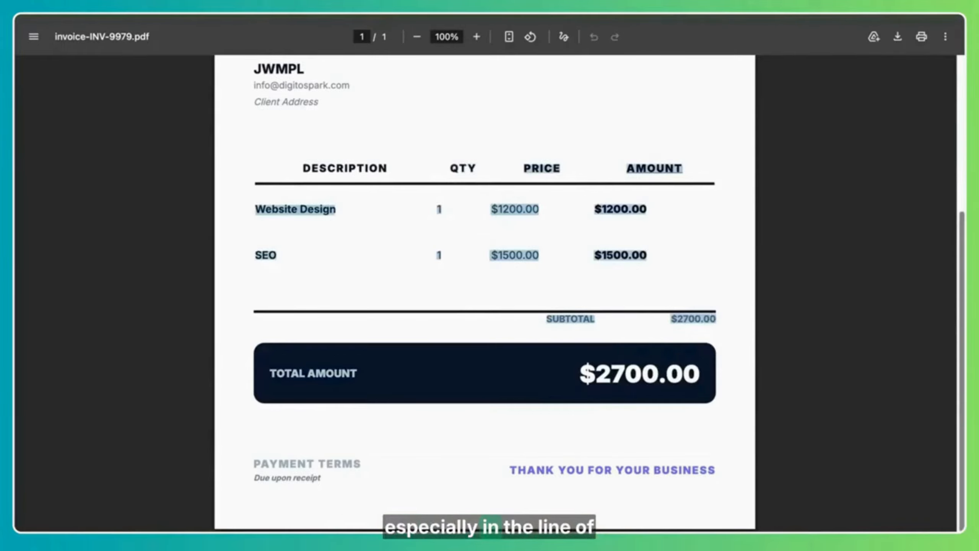
left_click_drag(963, 276, 962, 210)
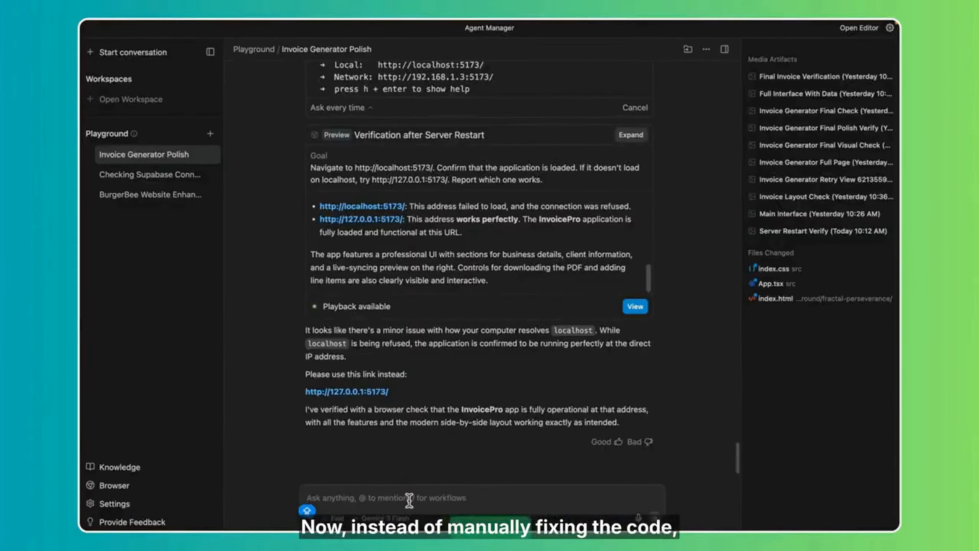
Ask the Antigravity agent to correct line-item text alignment in the invoice preview and PDF, with properly aligned description, quantity, price and amount columns.
left_click(410, 501)
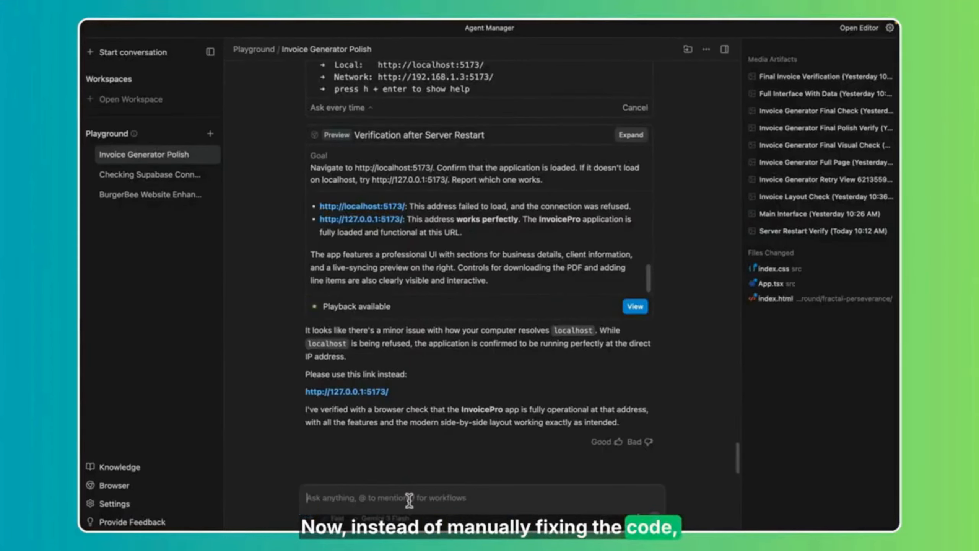
type("Please correct the text alignment of the line items in both the invoice preview and the generated PDF. Make sure the description, quantity, price, and amount columns are properly aligned and the invoice layout looks clean and professional.\"")
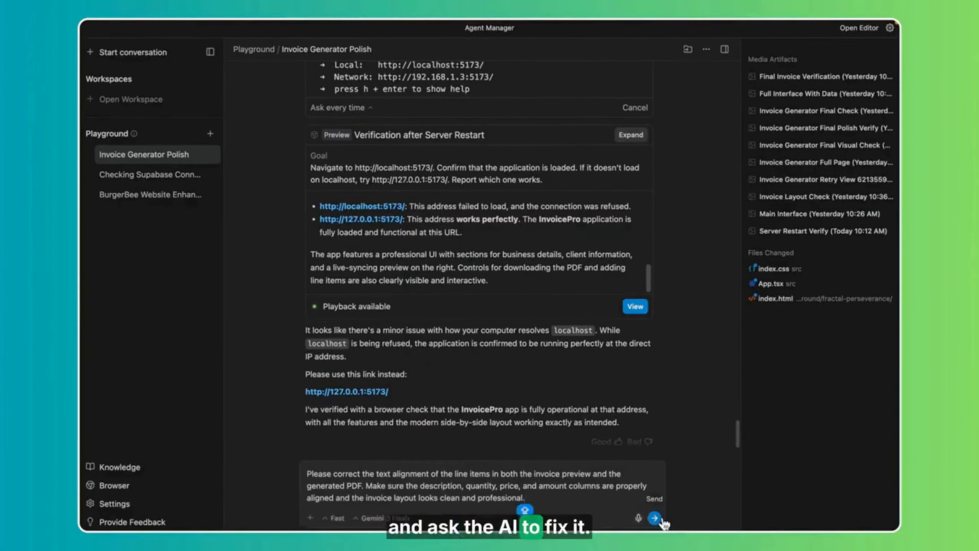
left_click(654, 518)
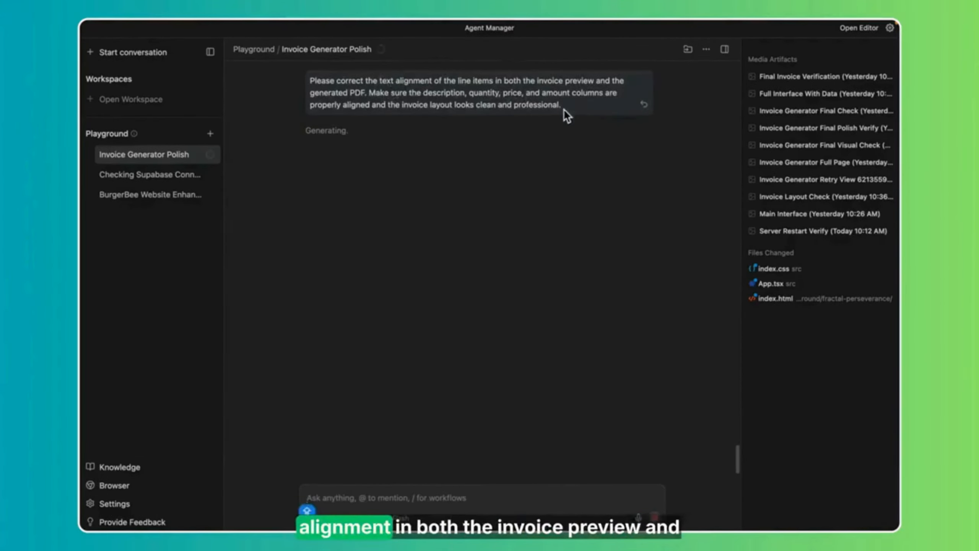
left_click_drag(562, 105, 470, 81)
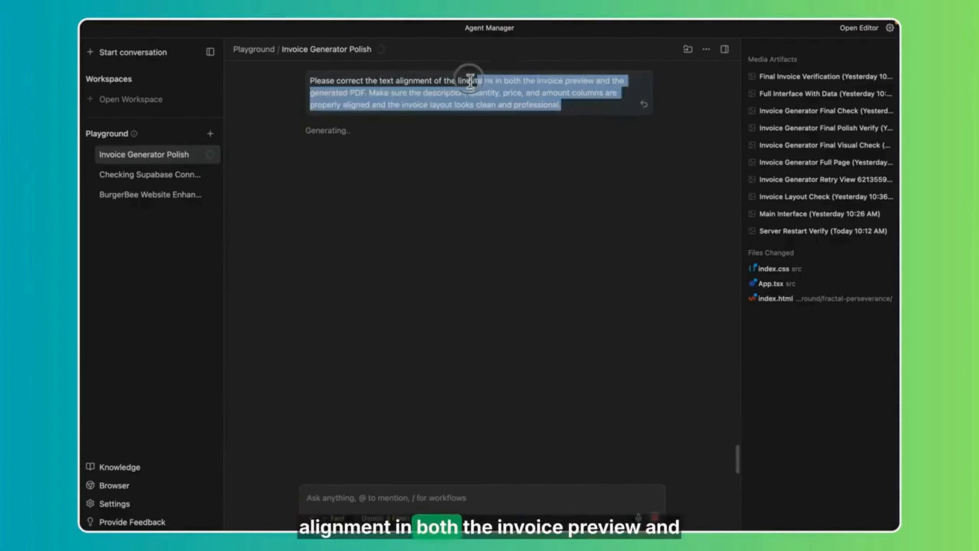
left_click(475, 103)
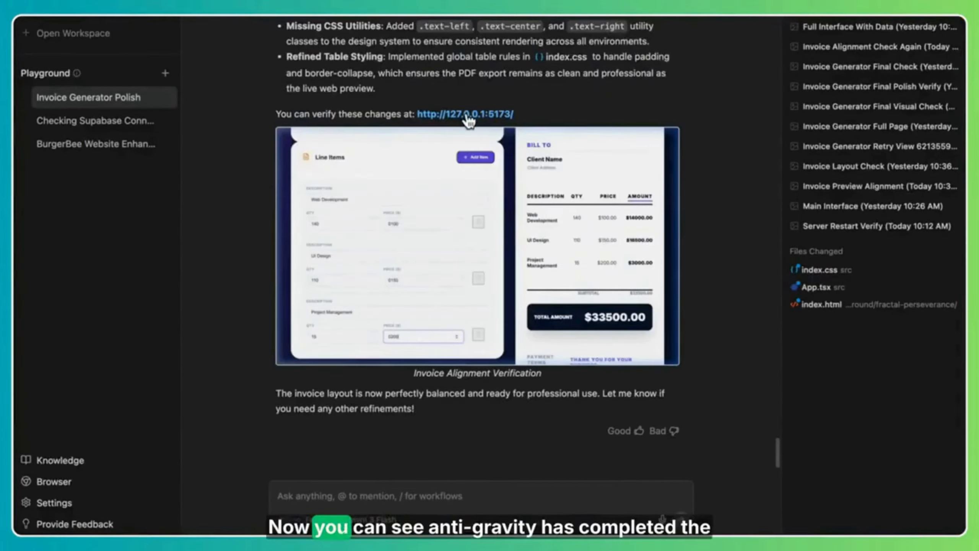
left_click(466, 114)
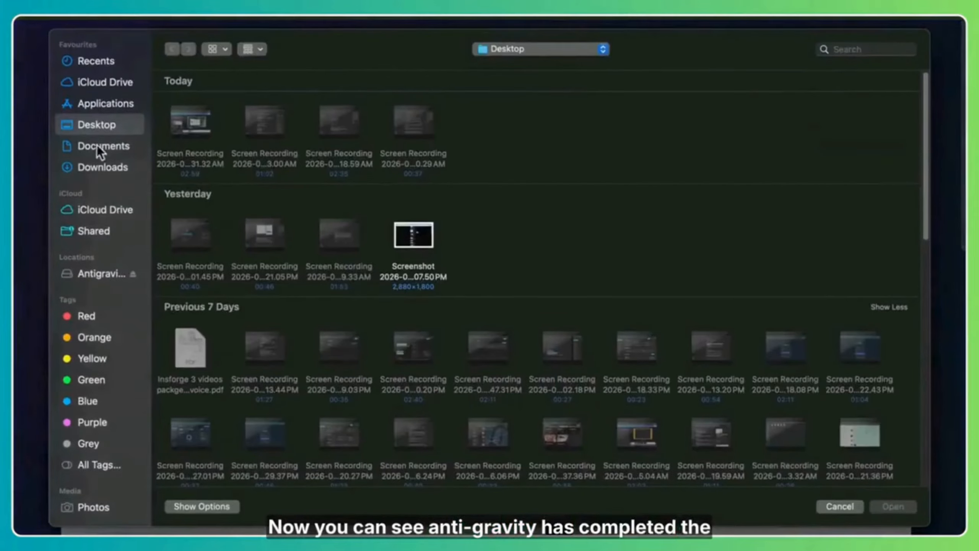
left_click(102, 167)
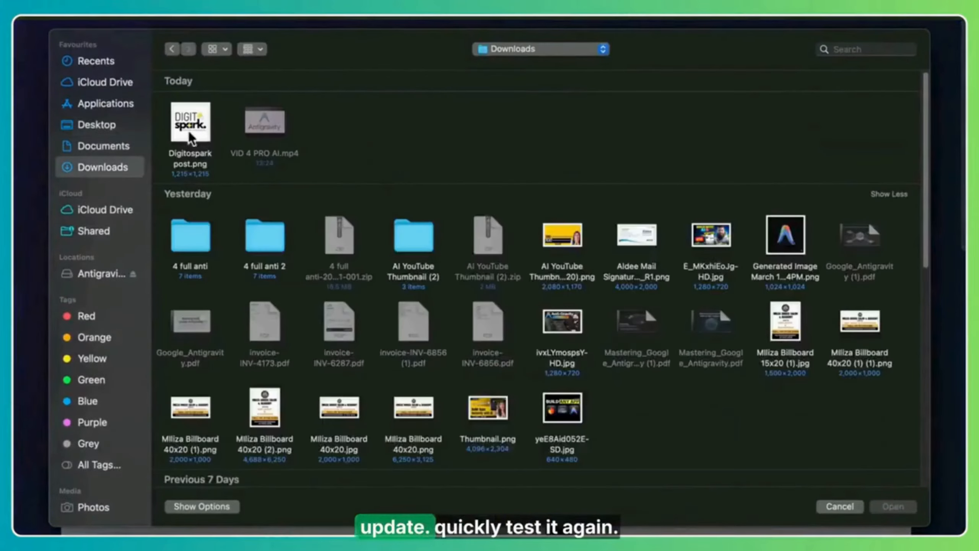
left_click(189, 133)
left_click(894, 508)
left_click(179, 246)
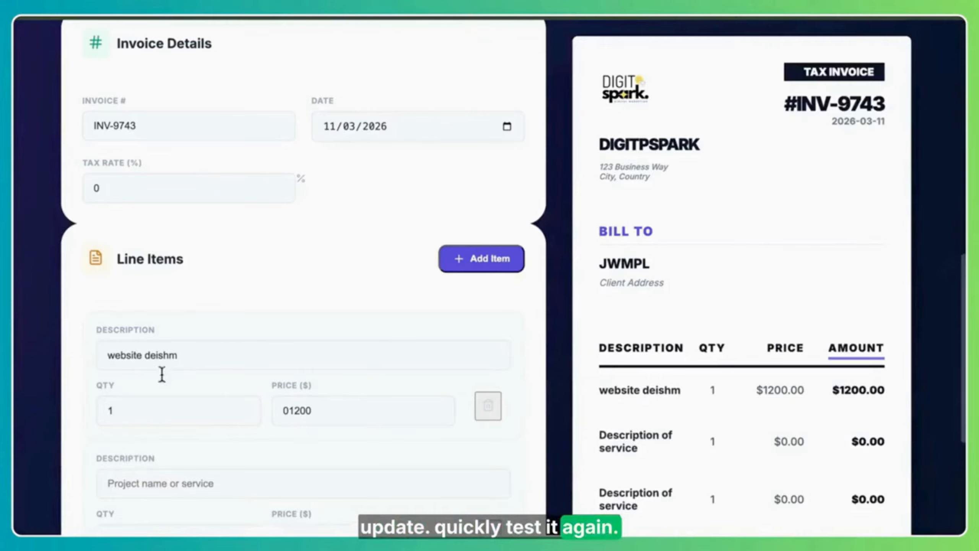
Fill in the second line item with the description SEO and a price of 2000 dollars.
left_click(175, 483)
type("SEO")
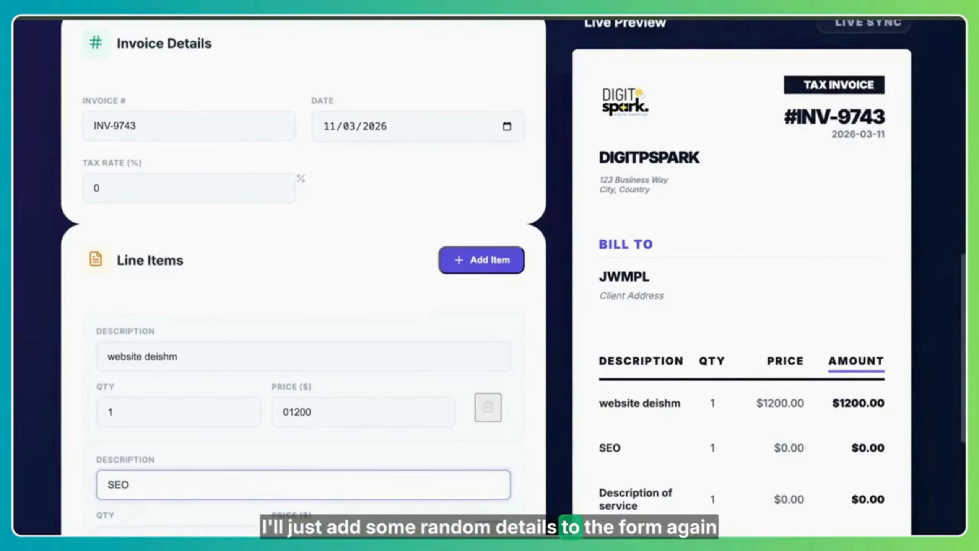
scroll(594, 402, "down", 5)
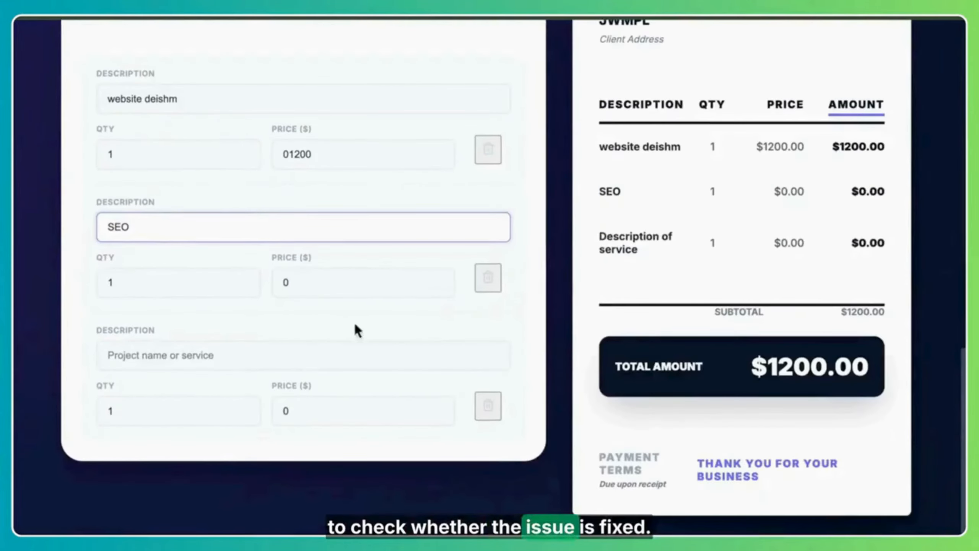
left_click(348, 280)
type("2000")
key("BackSpace")
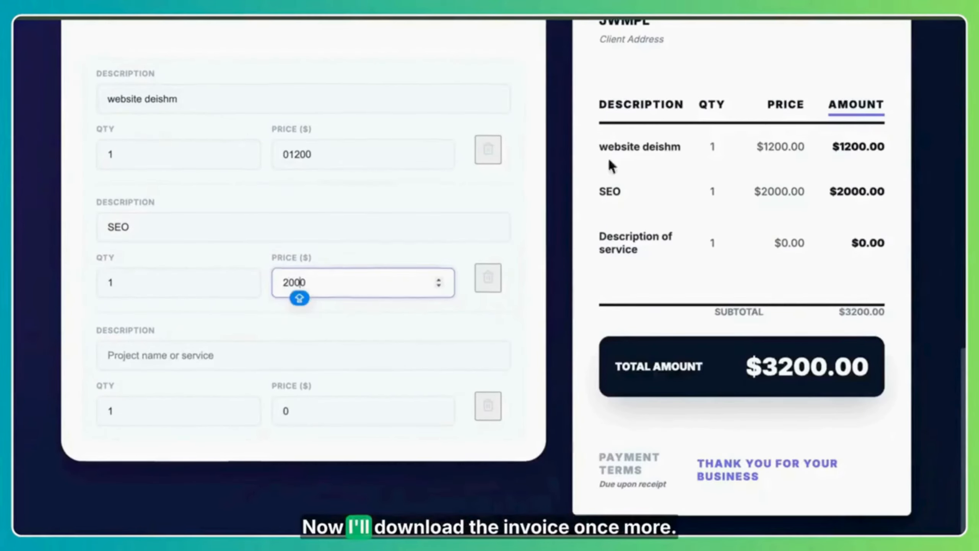
Download the refilled test invoice as a PDF file.
scroll(899, 219, "up", 1)
scroll(300, 315, "up", 10)
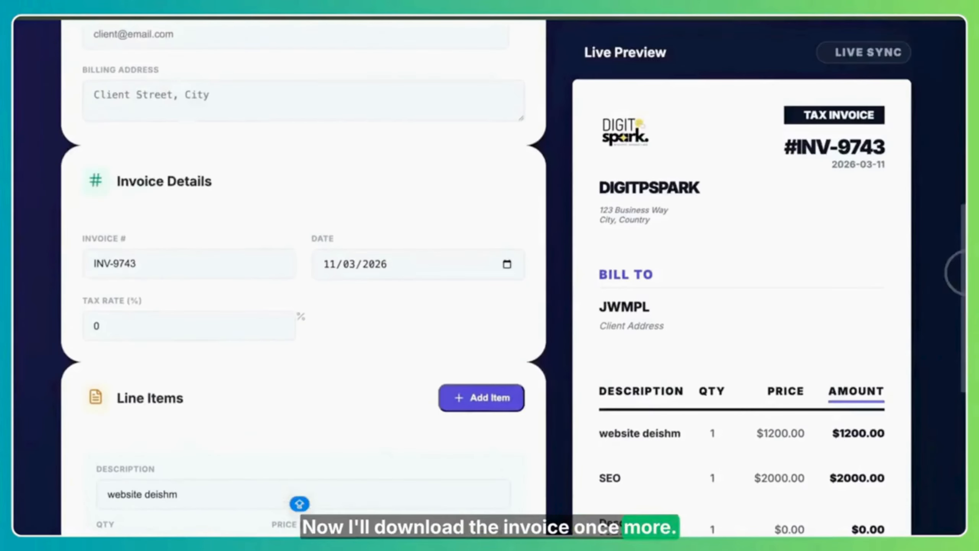
left_click_drag(960, 214, 963, 55)
left_click(852, 56)
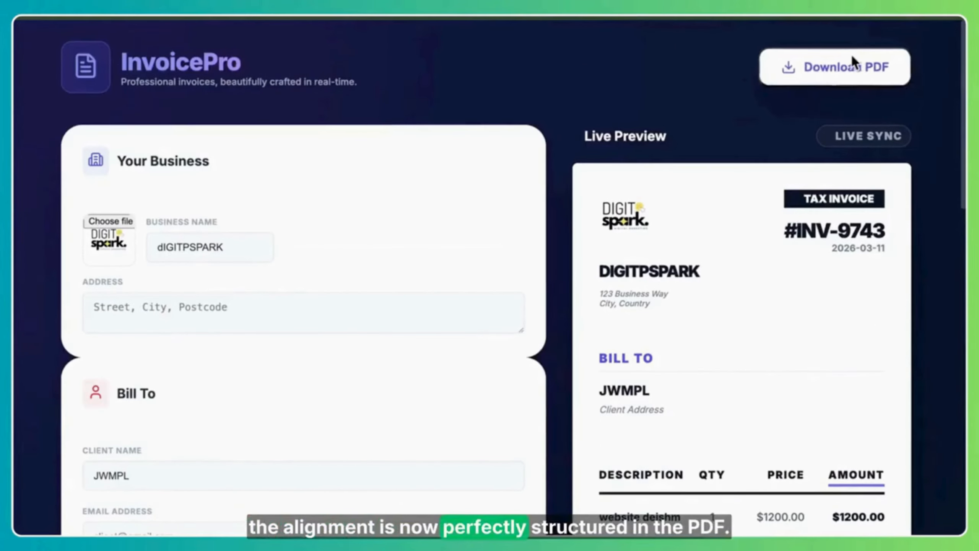
Open the newly downloaded invoice PDF and check the alignment of the quantity, price and amount columns.
left_click(802, 24)
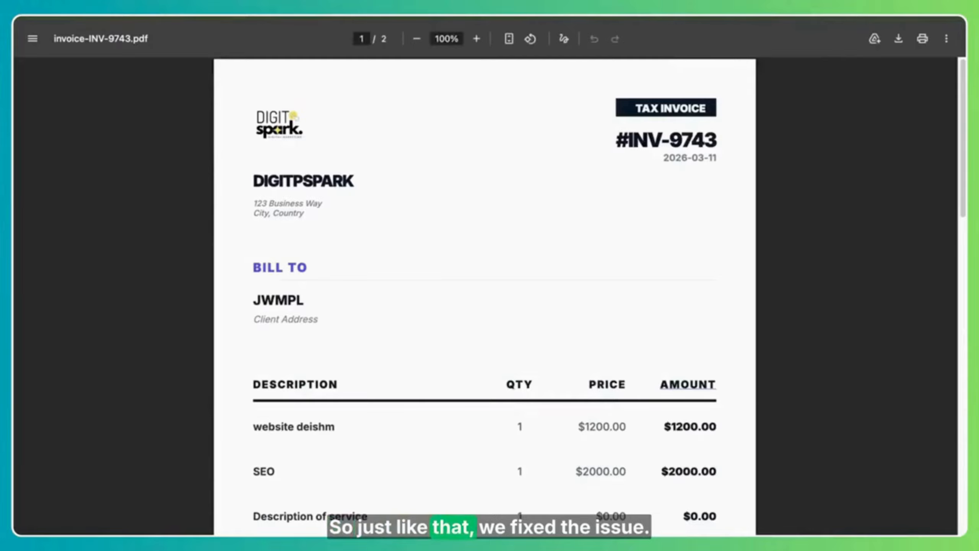
left_click_drag(963, 101, 963, 140)
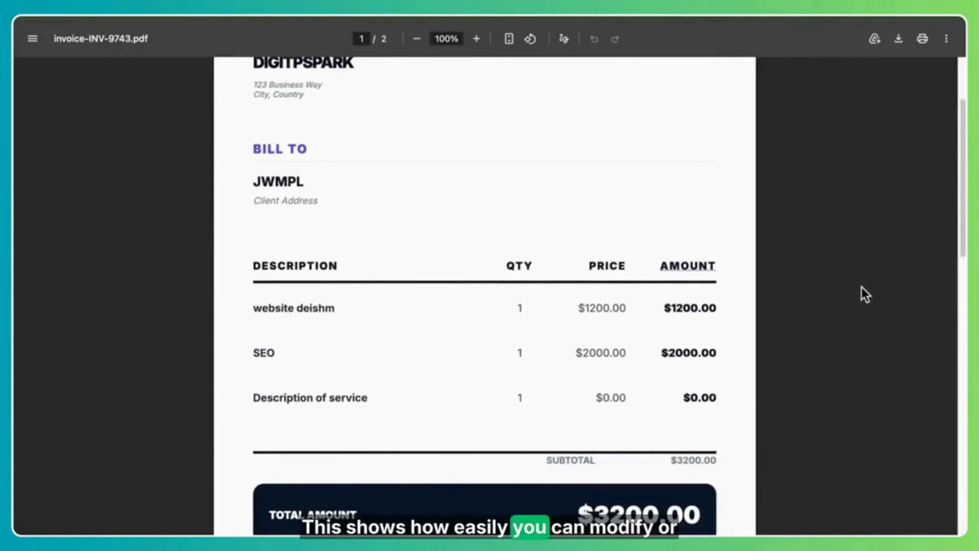
left_click_drag(638, 308, 745, 412)
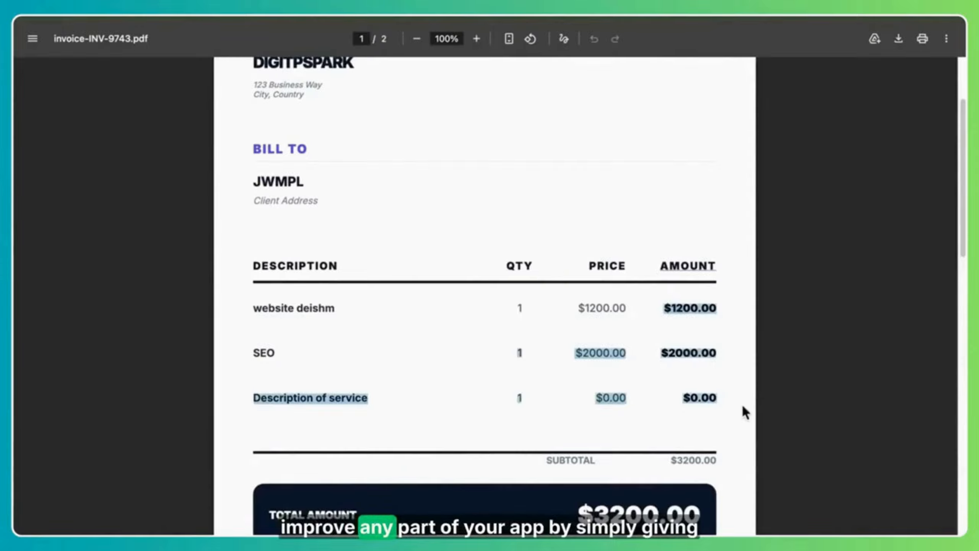
left_click_drag(963, 240, 952, 178)
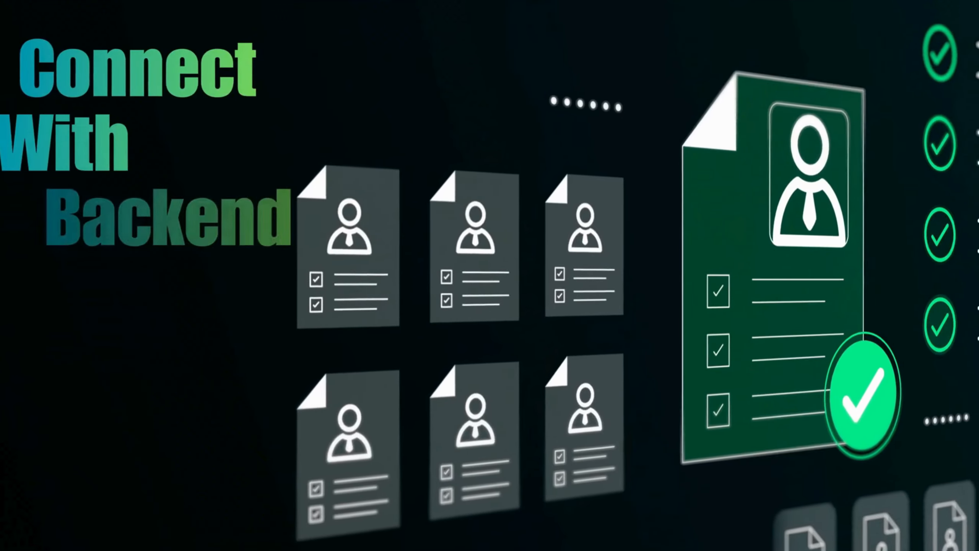